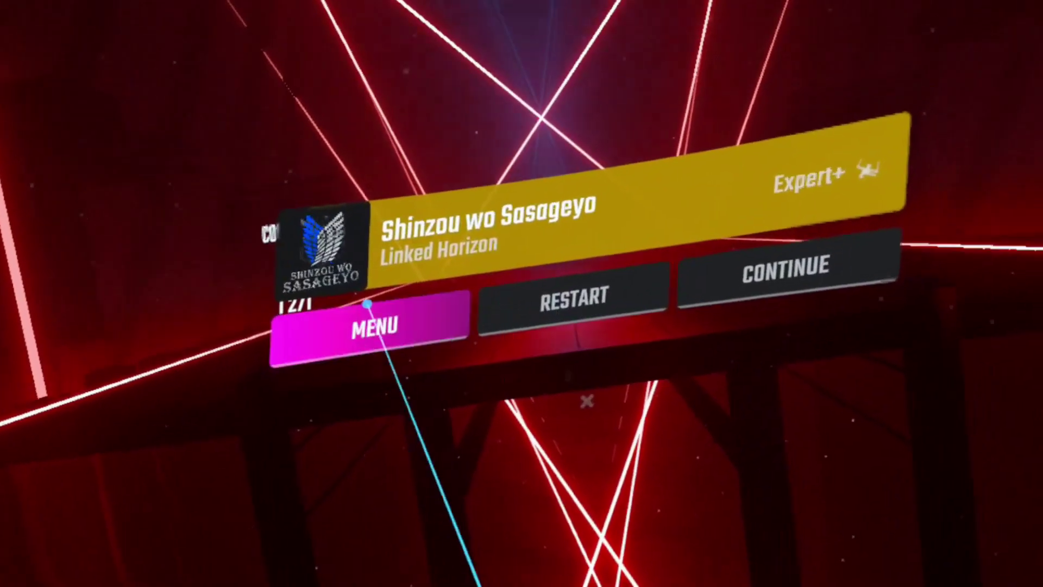
Exit the paused Shinzou wo Sasageyo song through MENU on the pause screen
left_click(369, 321)
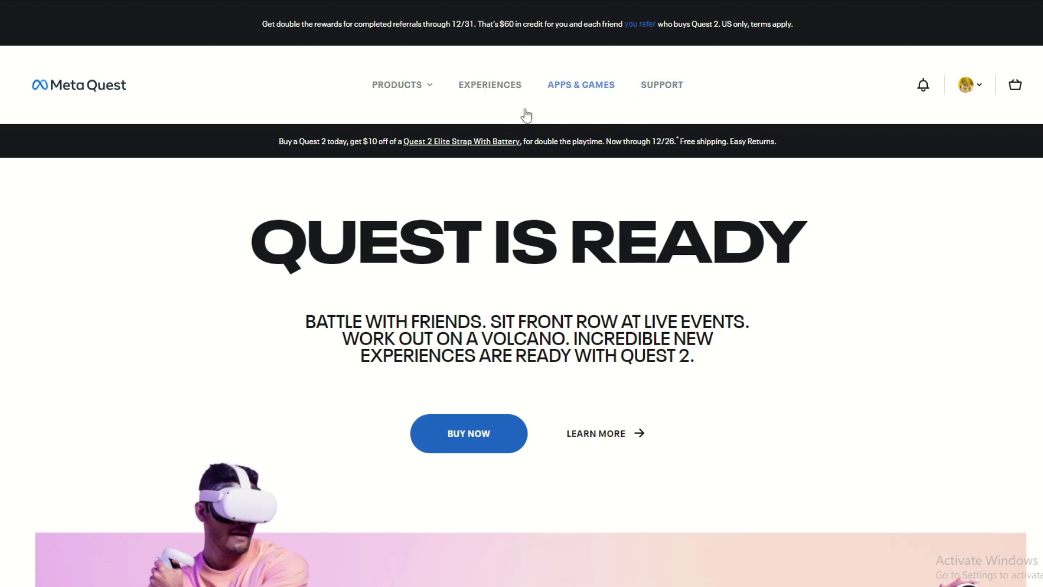
Search the Meta Quest store for 'beatsaber' and open the Beat Saber product page
left_click(556, 86)
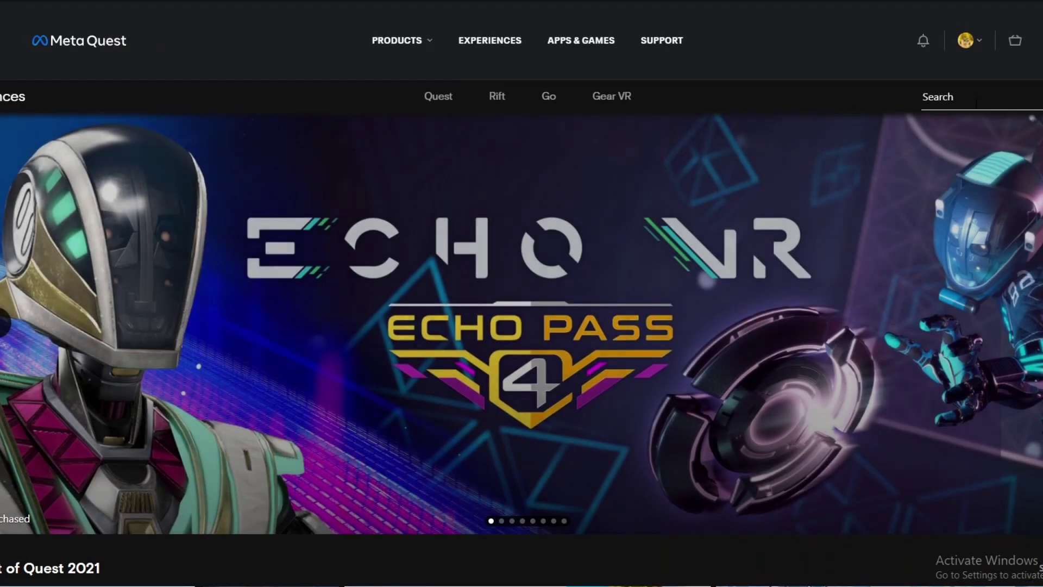
left_click(946, 97)
type("beatsaber")
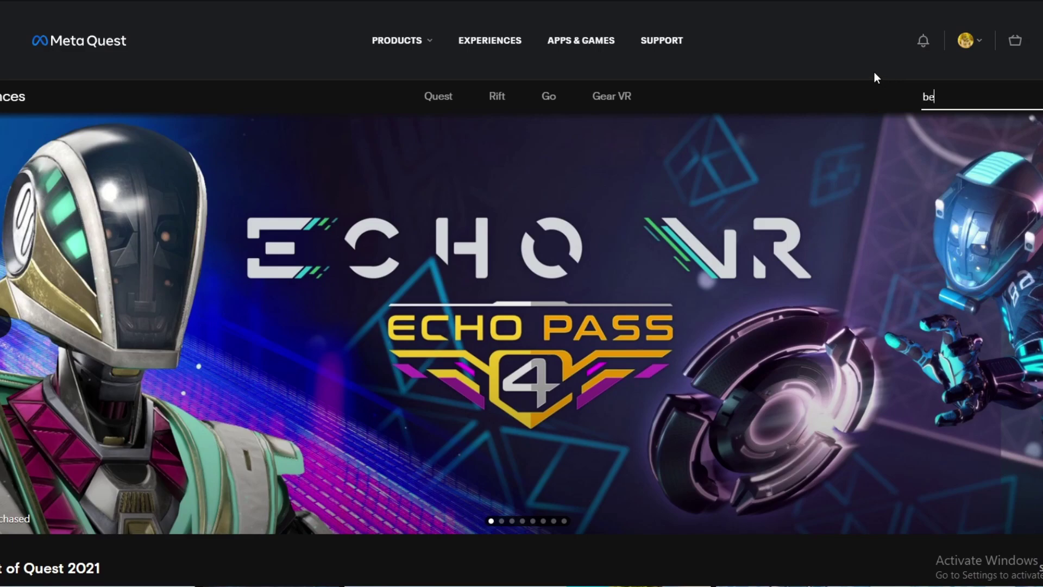
key("Return")
left_click(163, 260)
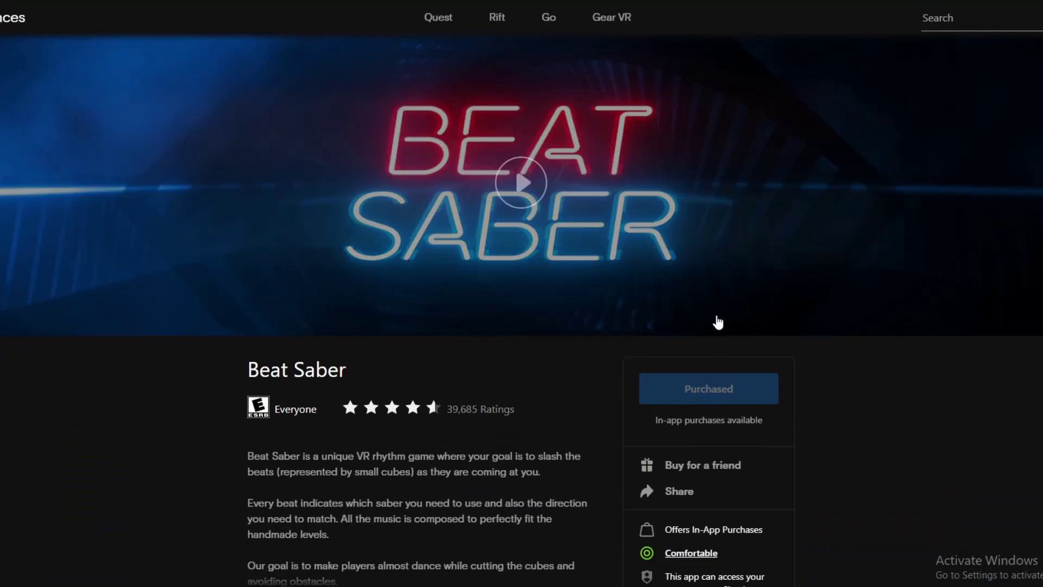
Check the account menu, then start the Beat Saber trailer video
scroll(814, 217, "up", 3)
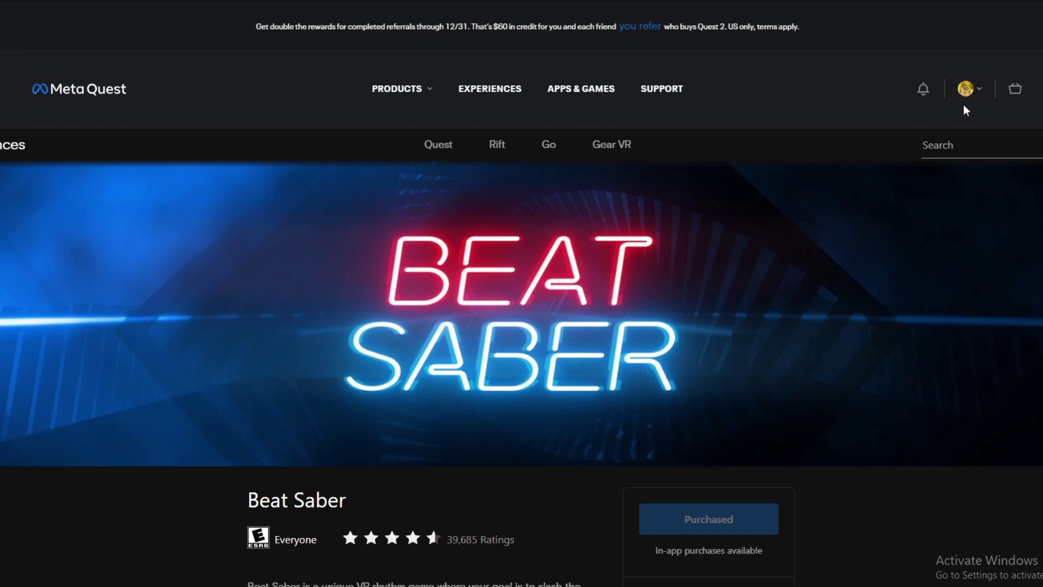
left_click(977, 89)
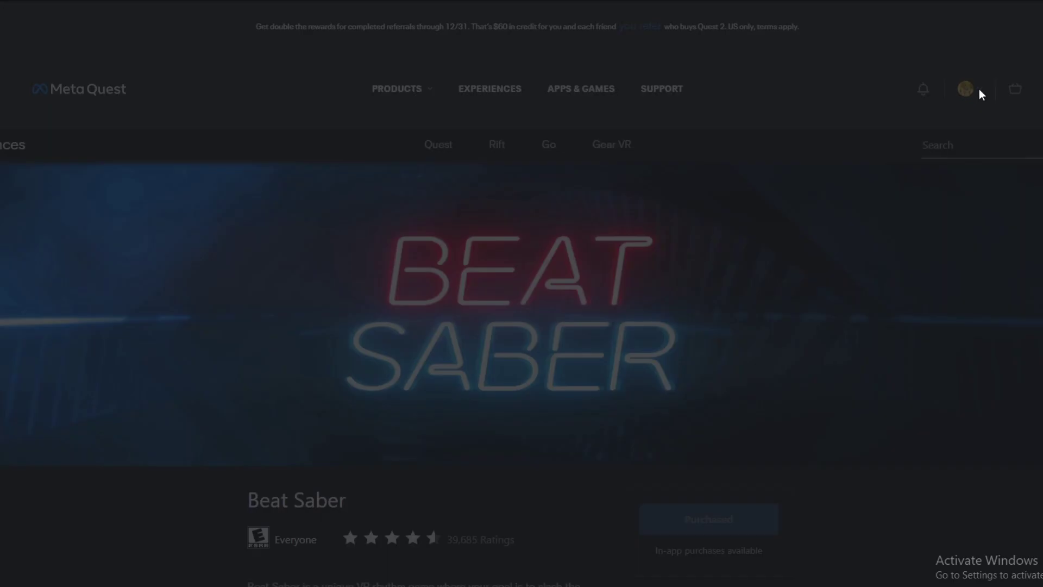
left_click(636, 212)
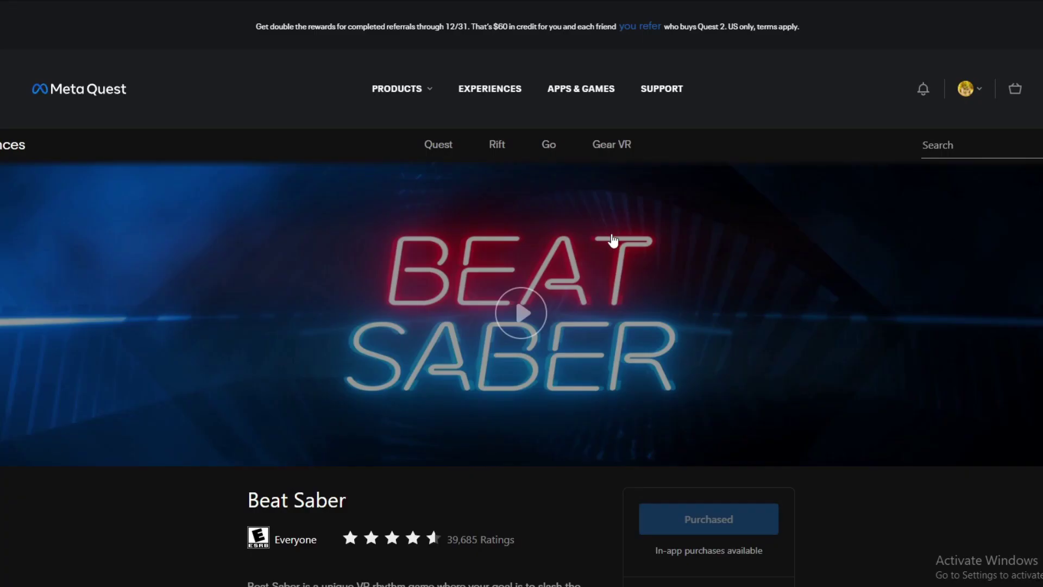
left_click(596, 262)
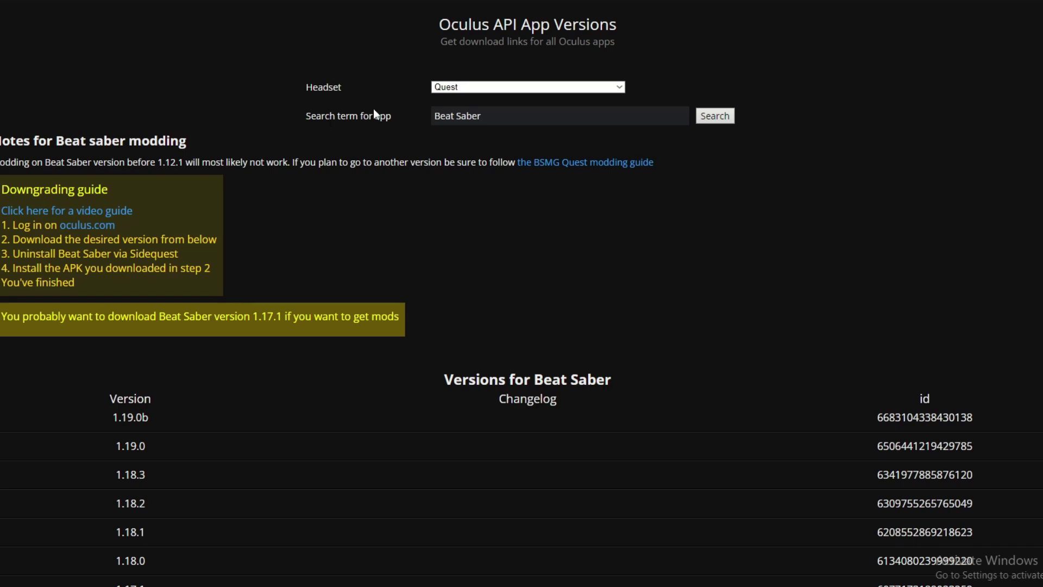
Search the version site for Beat Saber and scroll to its versions table, 1.19.0b to 1.16.0
left_click(716, 117)
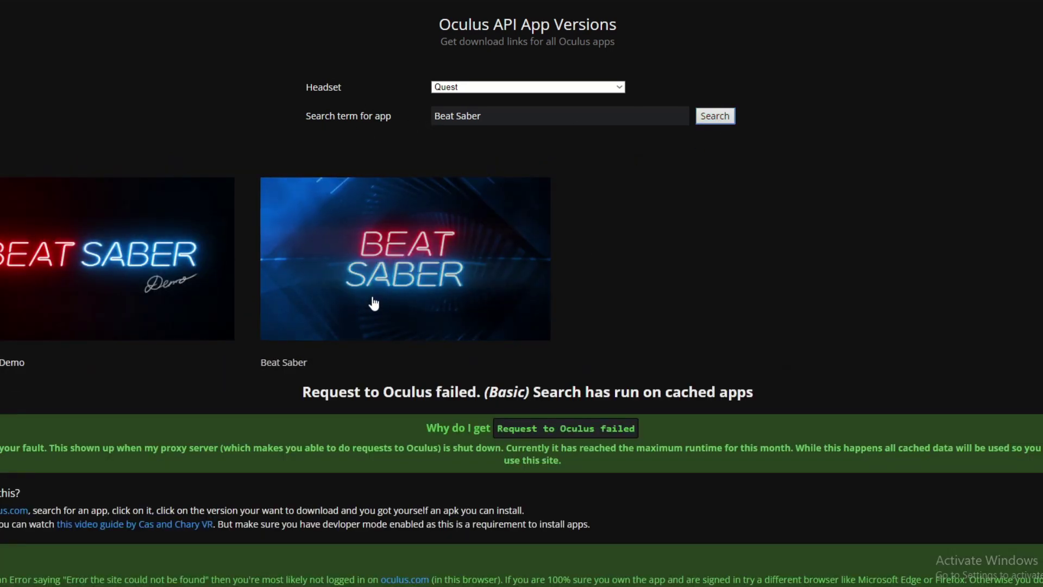
left_click(373, 300)
left_click(716, 115)
left_click(448, 287)
scroll(462, 244, "down", 1)
scroll(449, 193, "down", 1)
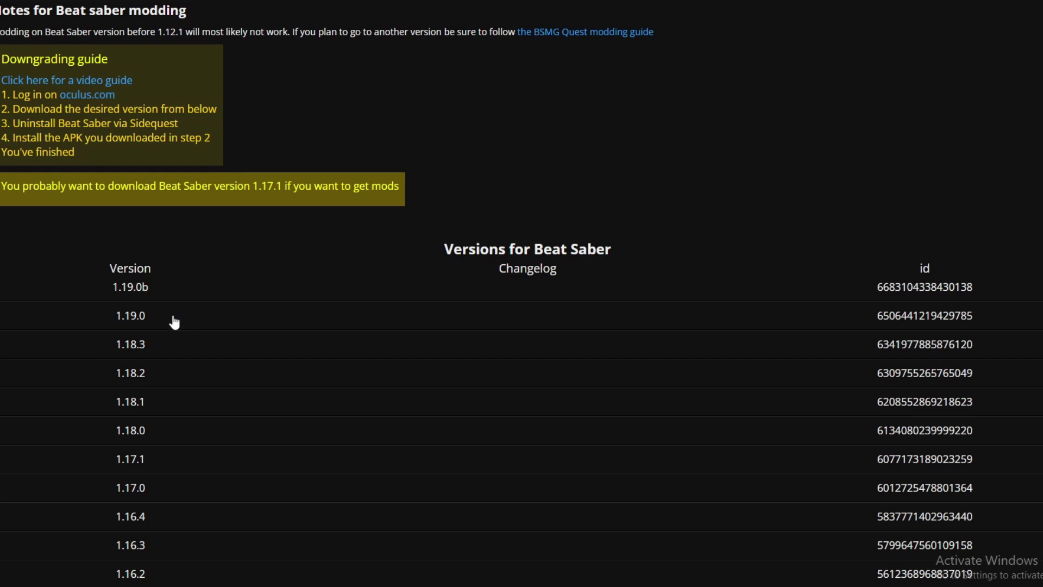
scroll(333, 277, "down", 1)
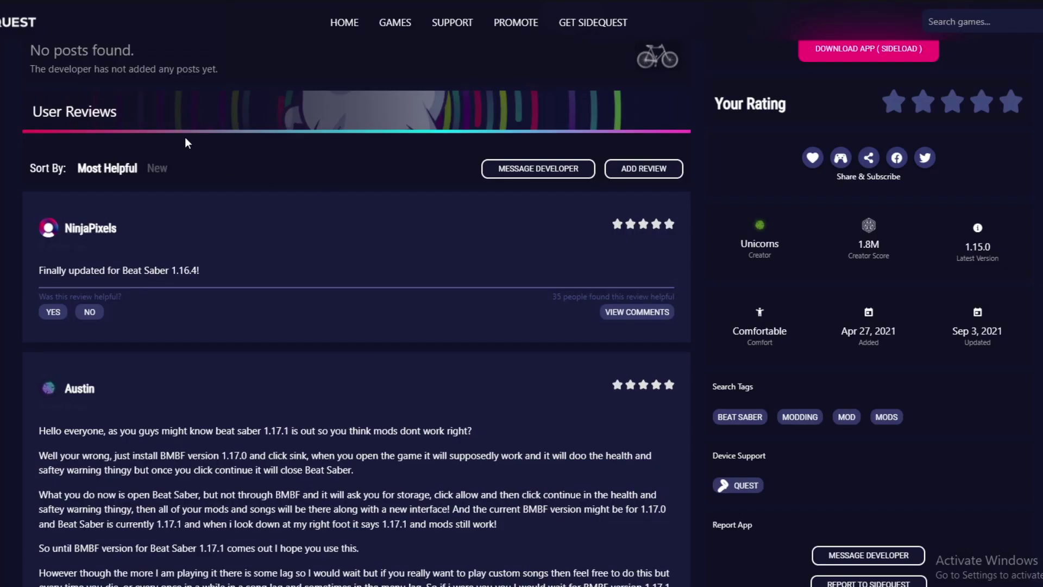
Find the user review saying mods work on Beat Saber 1.17.1 and highlight that version
scroll(267, 308, "down", 3)
triple_click(38, 247)
left_click(38, 247)
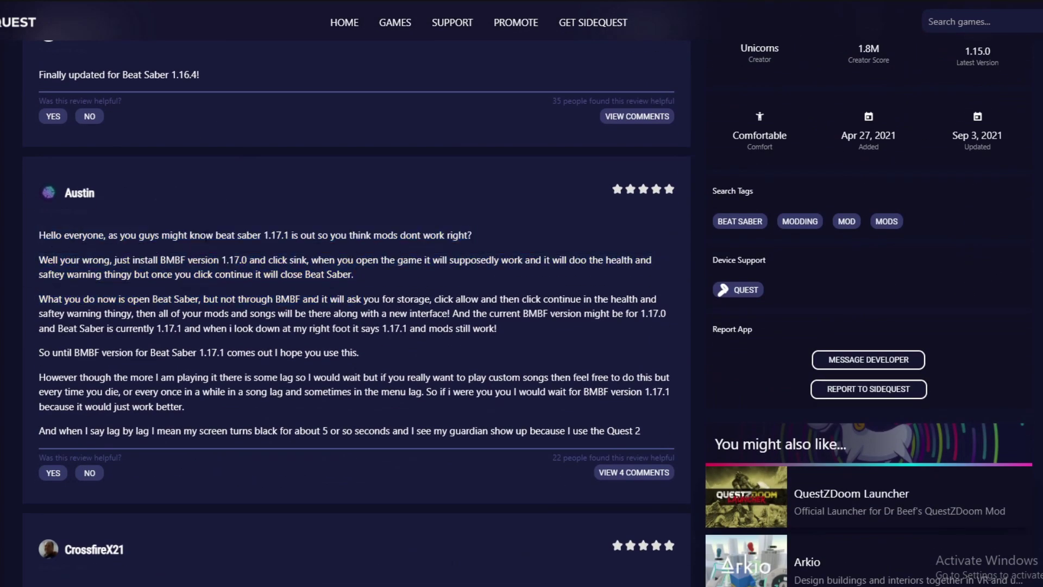
double_click(277, 235)
left_click(287, 238)
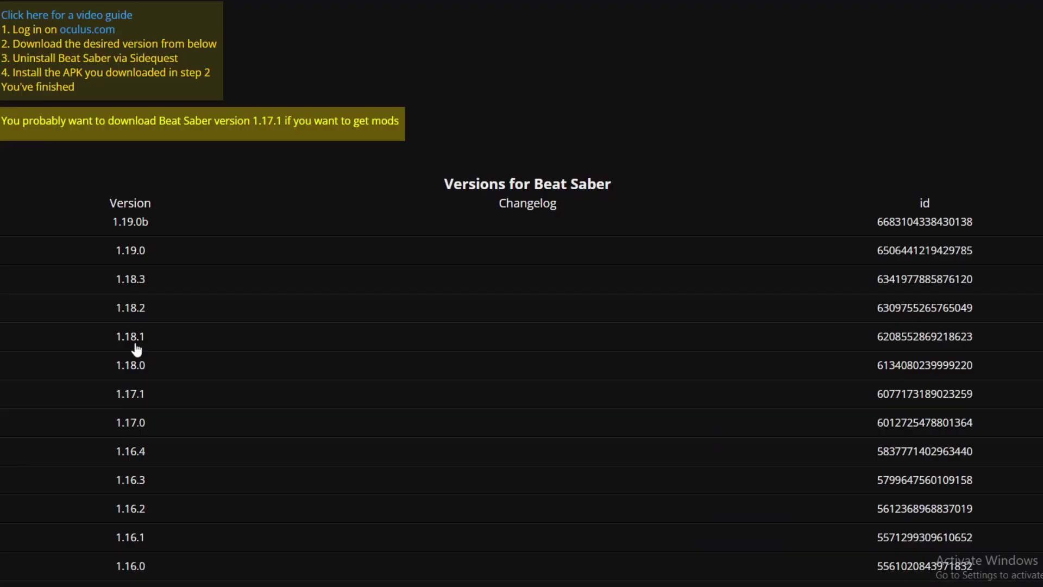
Download the Beat Saber 1.17.1 APK from the versions table and save it
left_click(130, 394)
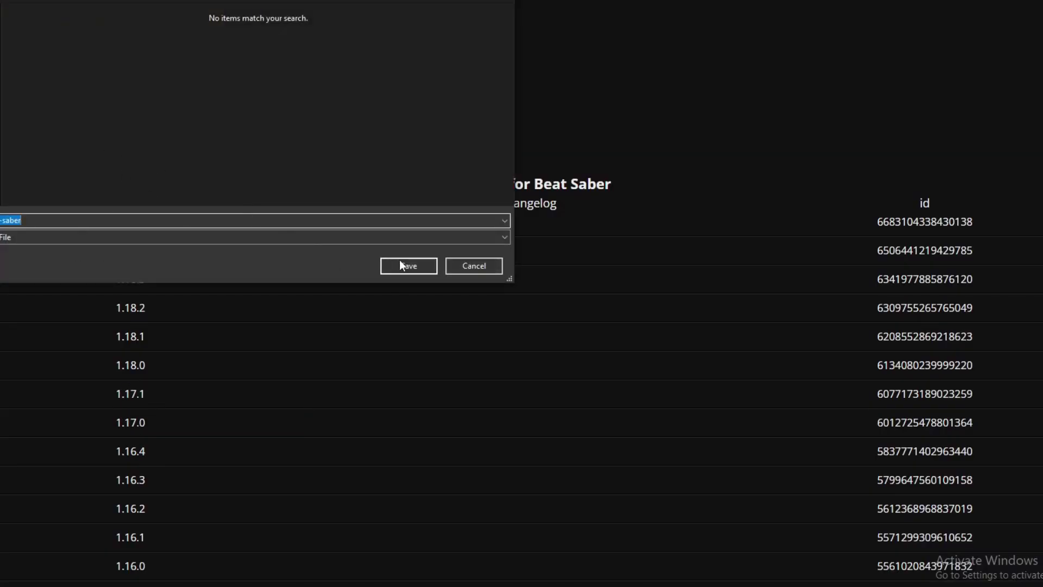
left_click(449, 269)
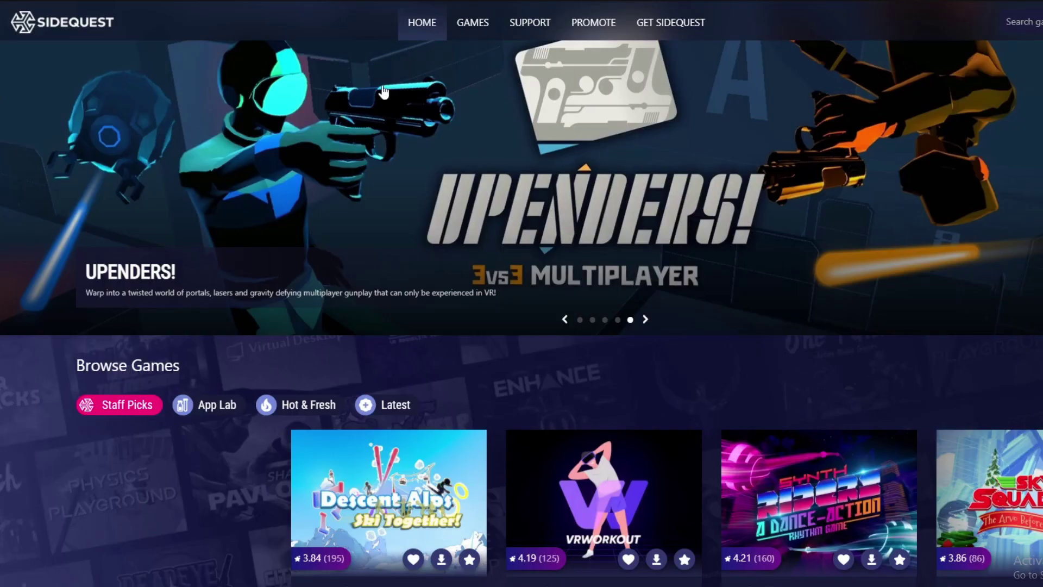
Return to the SideQuest home page and browse the Windows, macOS and Linux download options
left_click(245, 106)
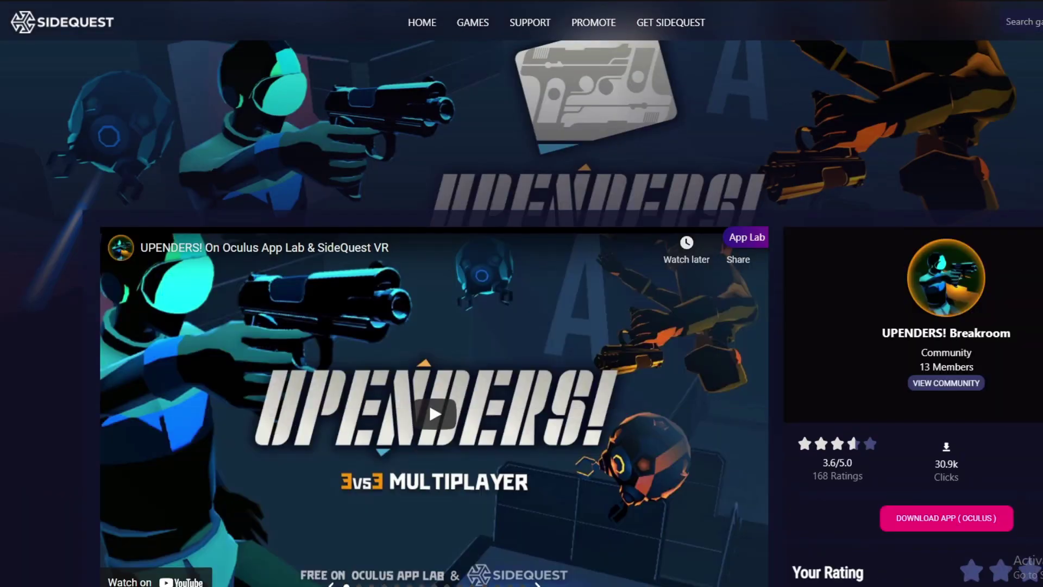
key("alt+Left")
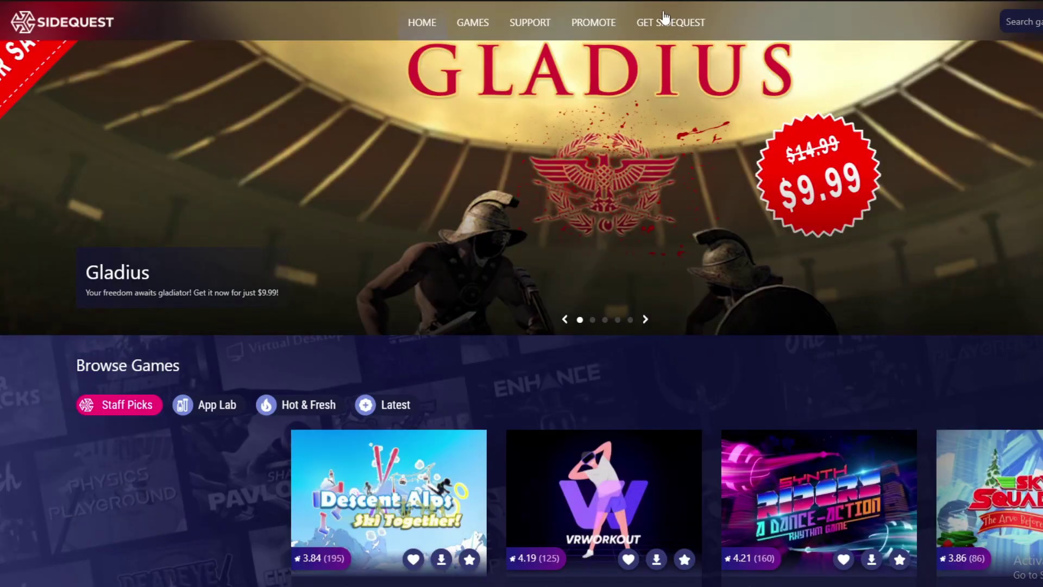
left_click(663, 20)
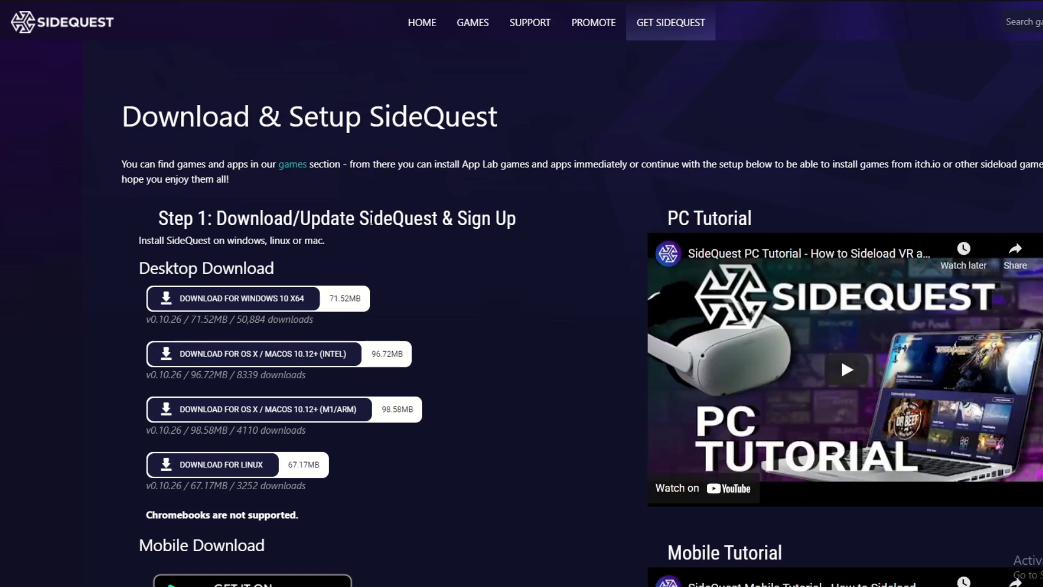
scroll(298, 329, "down", 3)
scroll(302, 327, "up", 1)
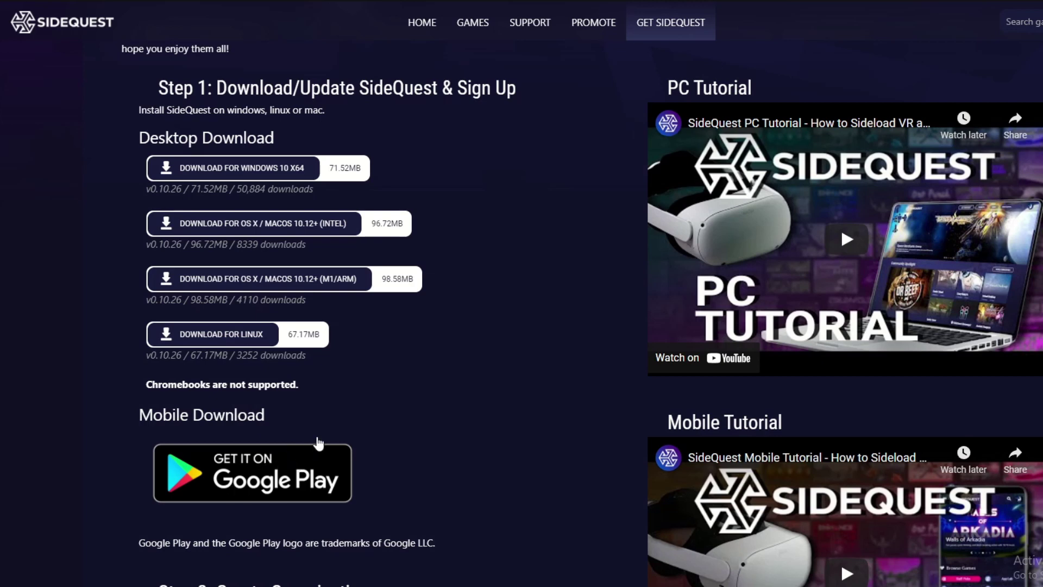
scroll(312, 440, "down", 1)
scroll(305, 287, "up", 2)
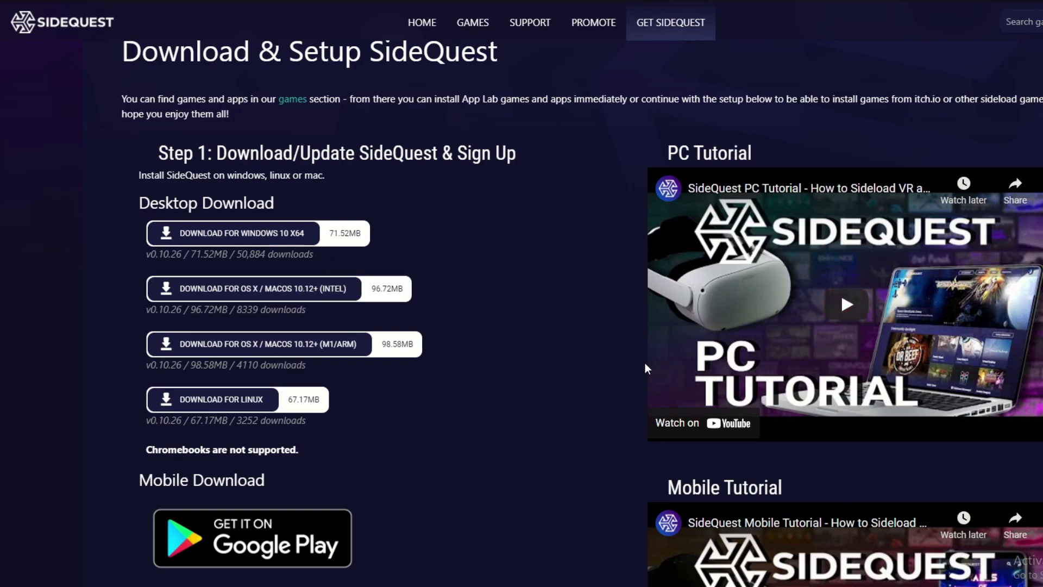
scroll(646, 368, "down", 5)
scroll(646, 240, "down", 1)
scroll(600, 251, "up", 5)
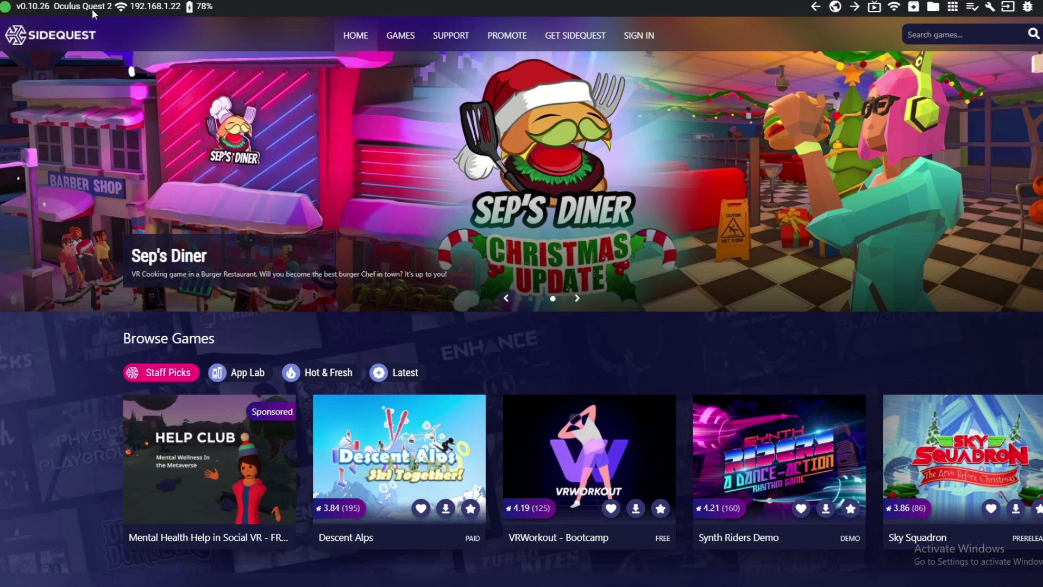
Uninstall the existing Beat Saber from the connected Quest 2
left_click(953, 8)
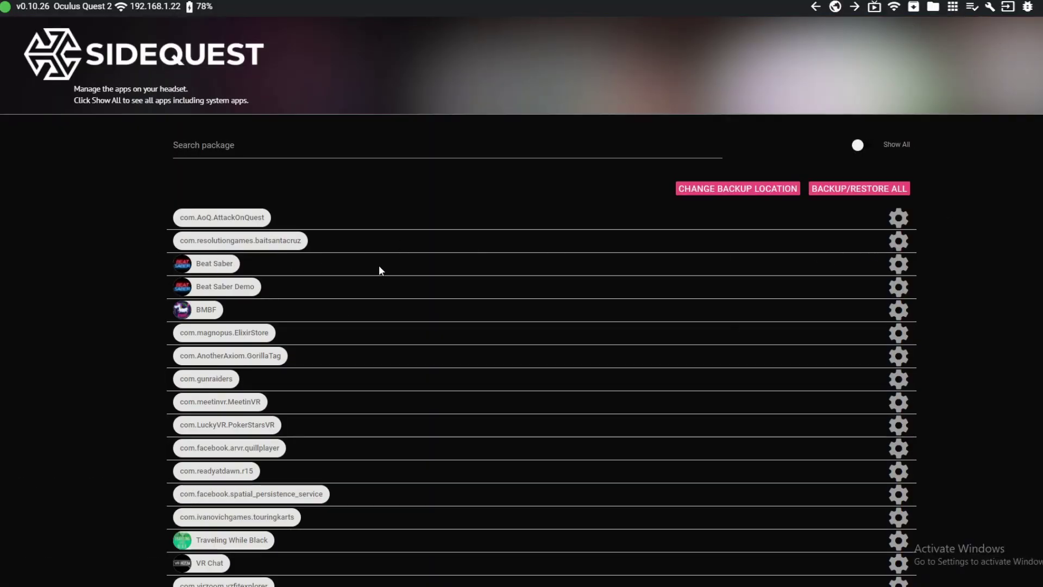
left_click(899, 264)
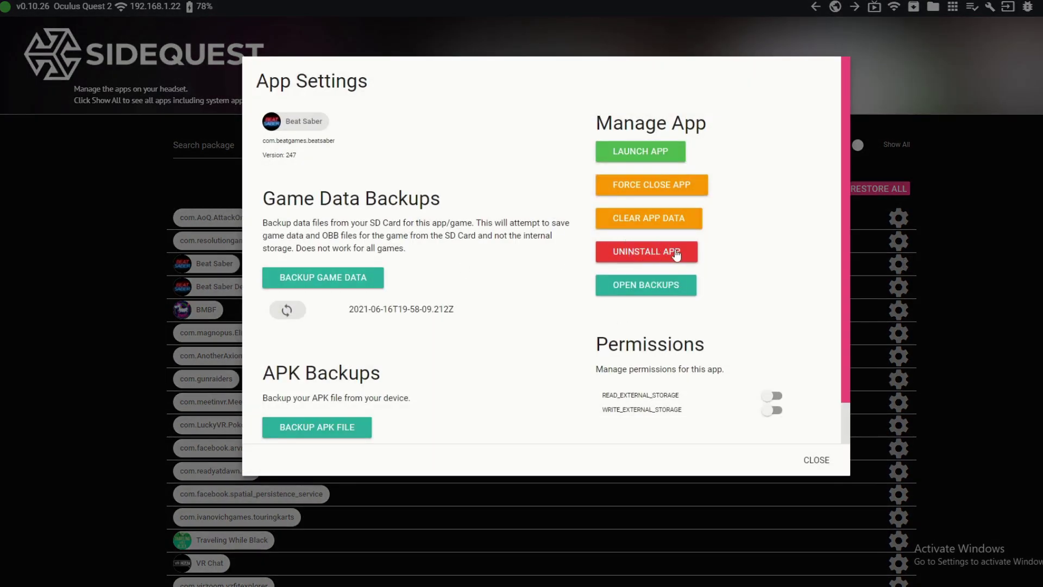
left_click(990, 267)
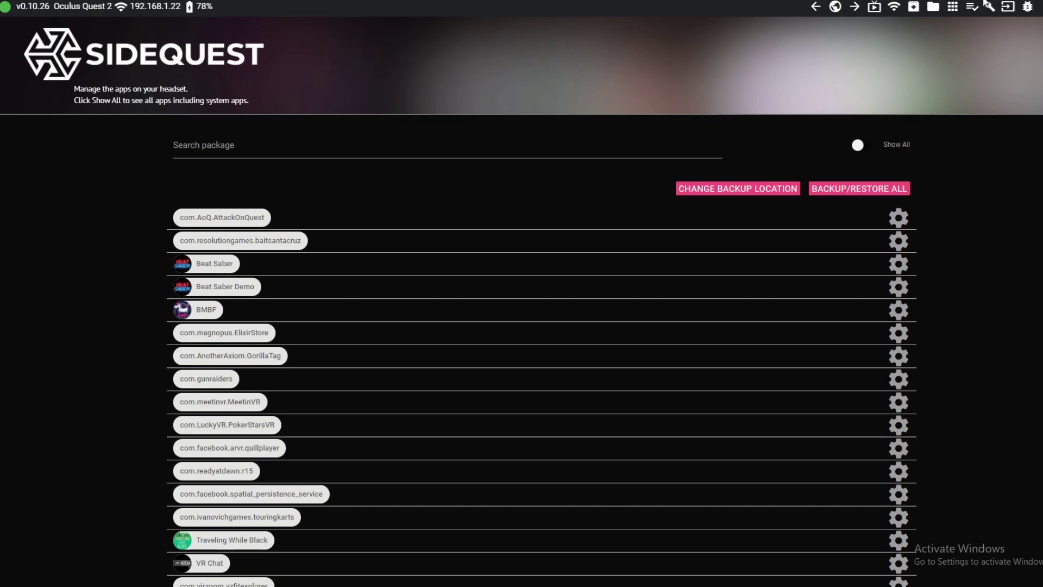
left_click(906, 9)
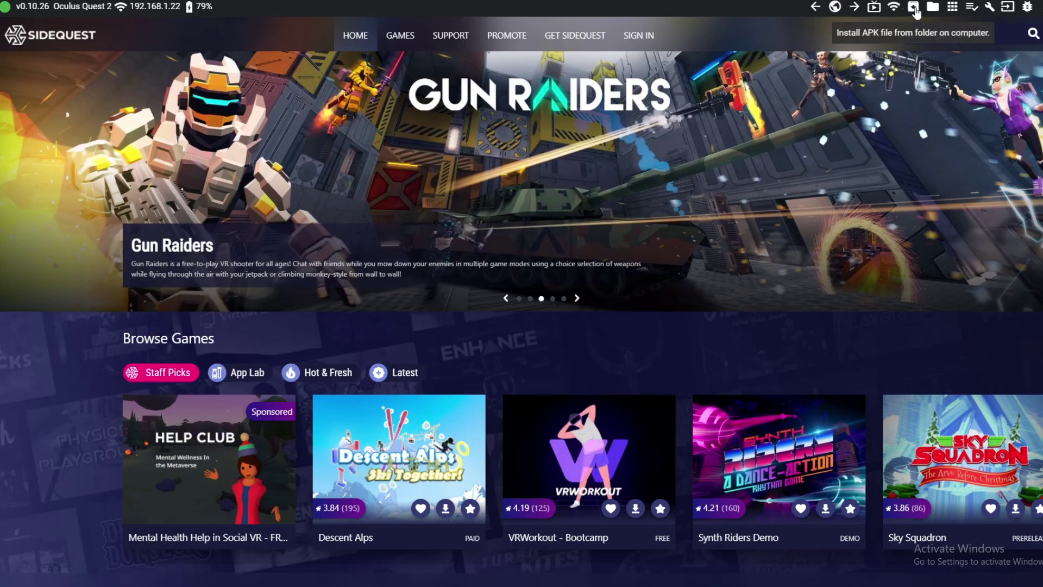
Install beat-saber.apk from the computer onto the headset and clear the finished task
left_click(913, 8)
left_click(193, 101)
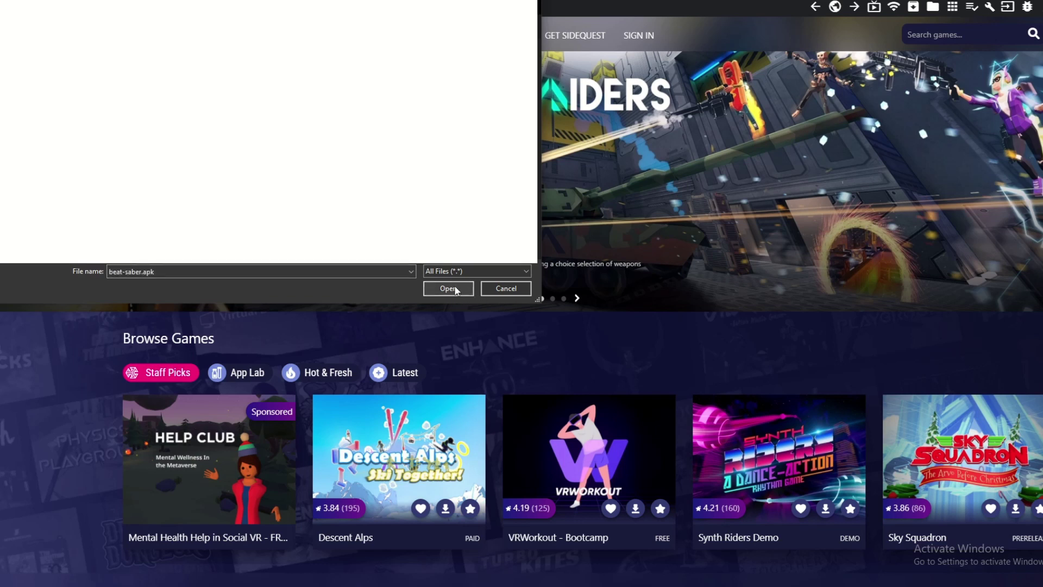
left_click(455, 288)
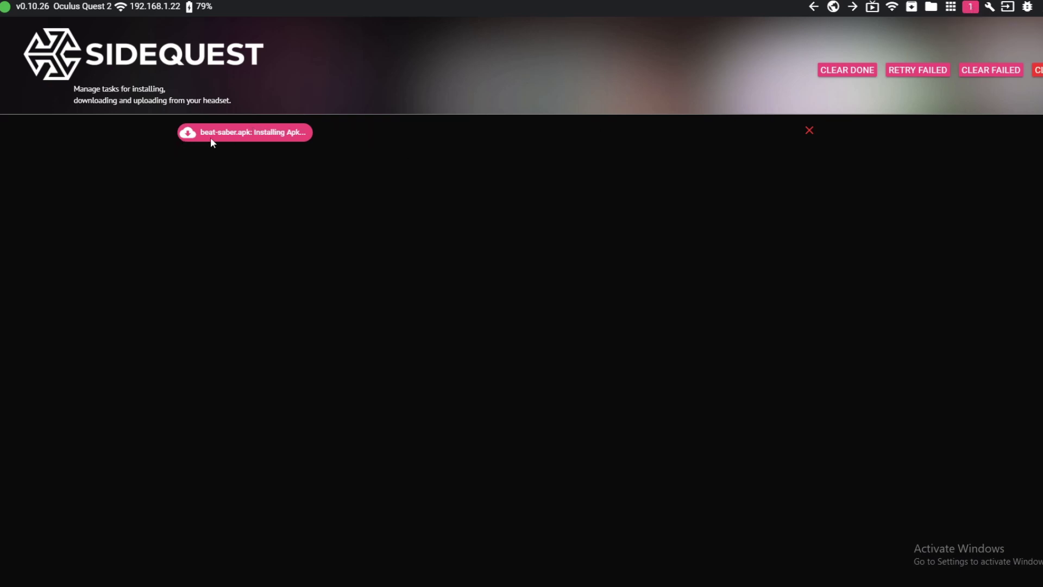
left_click(810, 132)
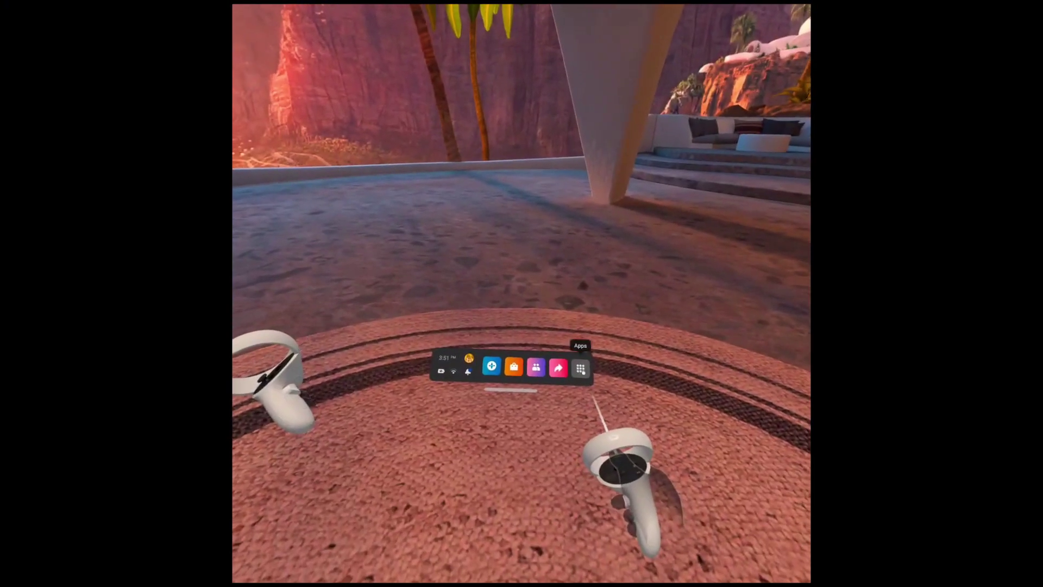
Launch Beat Saber from the Apps library, choosing Update Later to keep version 1.17.1
left_click(582, 369)
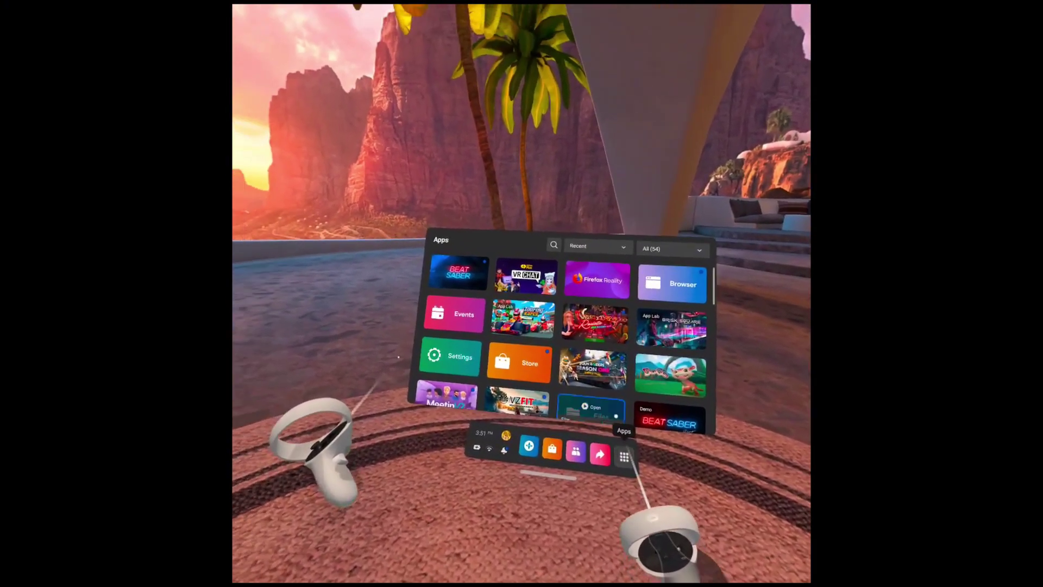
left_click(474, 276)
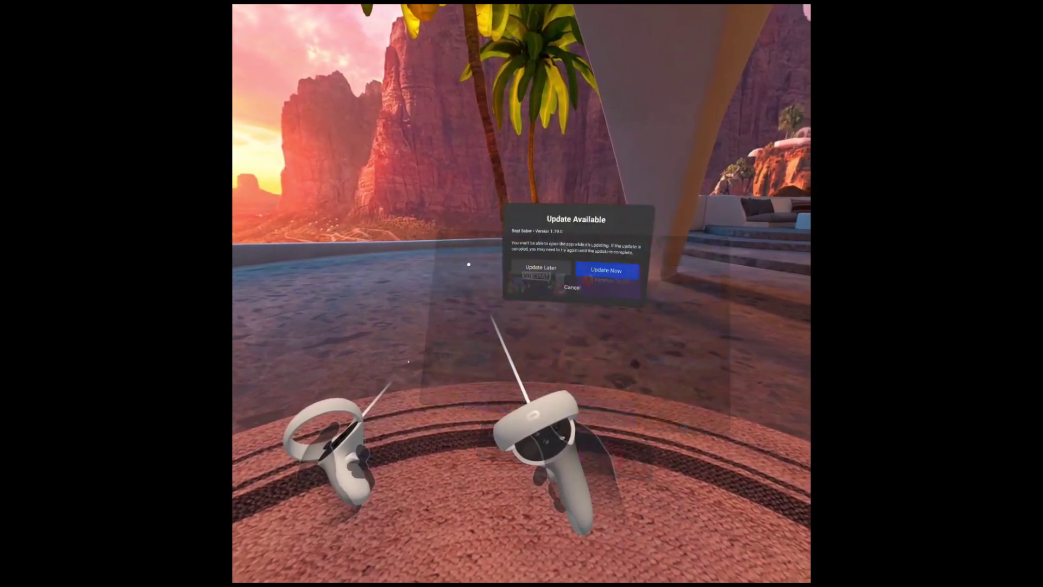
left_click(510, 272)
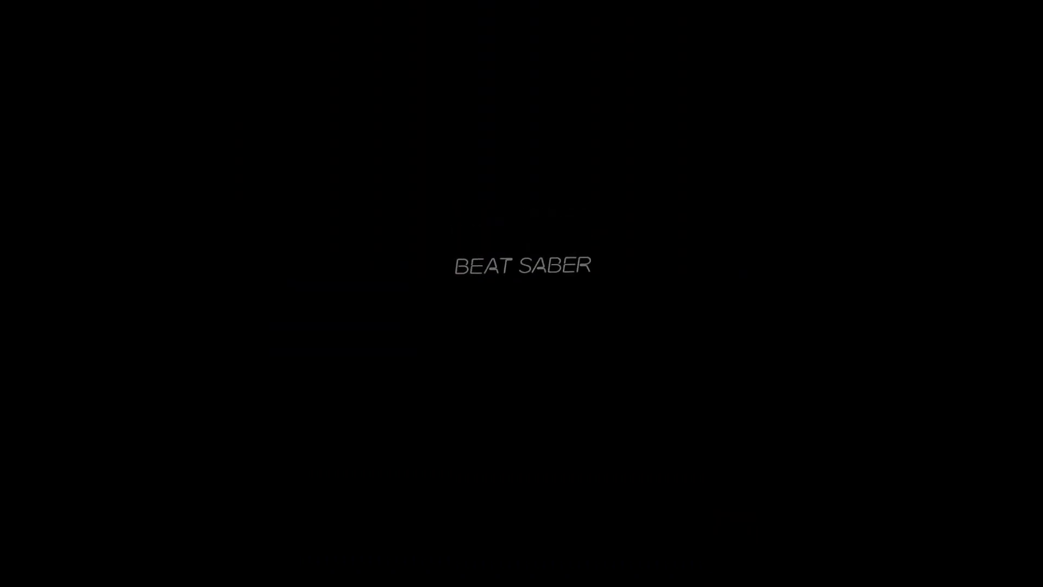